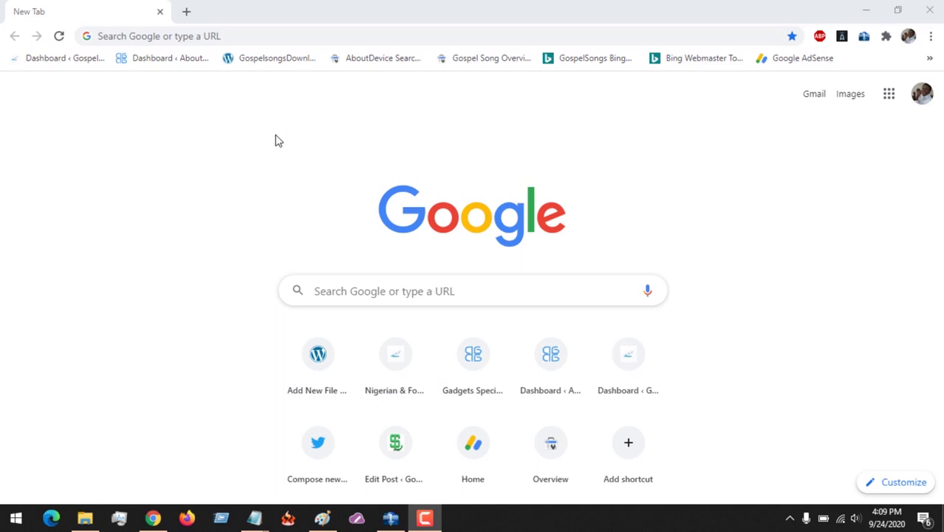
# Step: Search Google for 'speedfan' from the browser's address bar
pyautogui.click(253, 178)
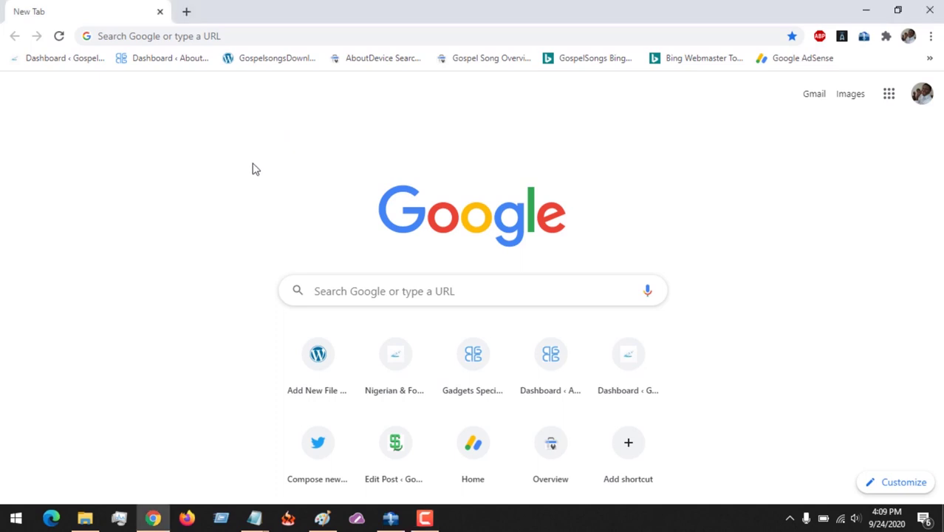
pyautogui.click(165, 37)
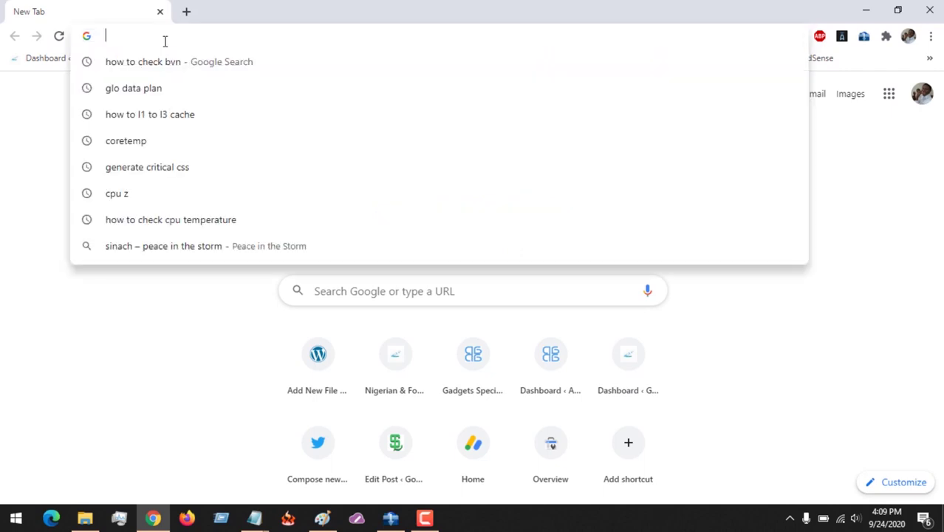
pyautogui.write('spee')
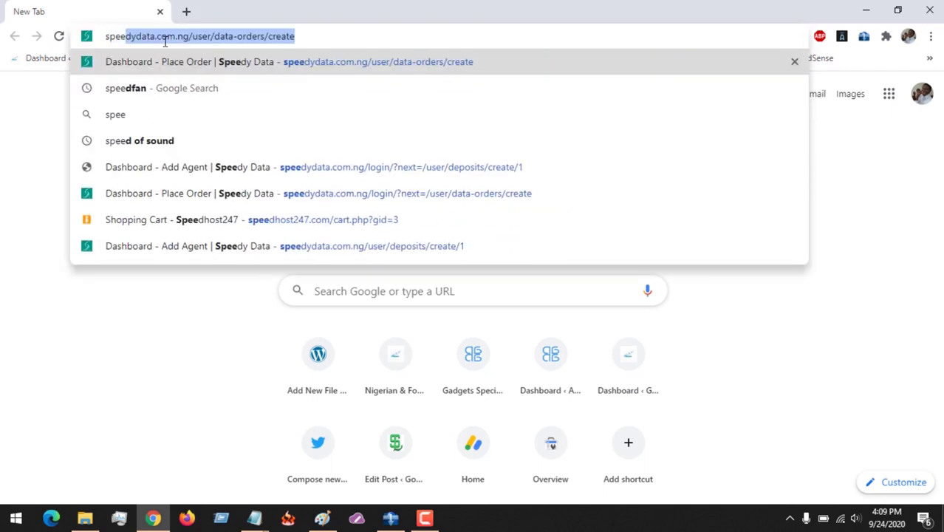
pyautogui.write('dfan')
pyautogui.press('Return')
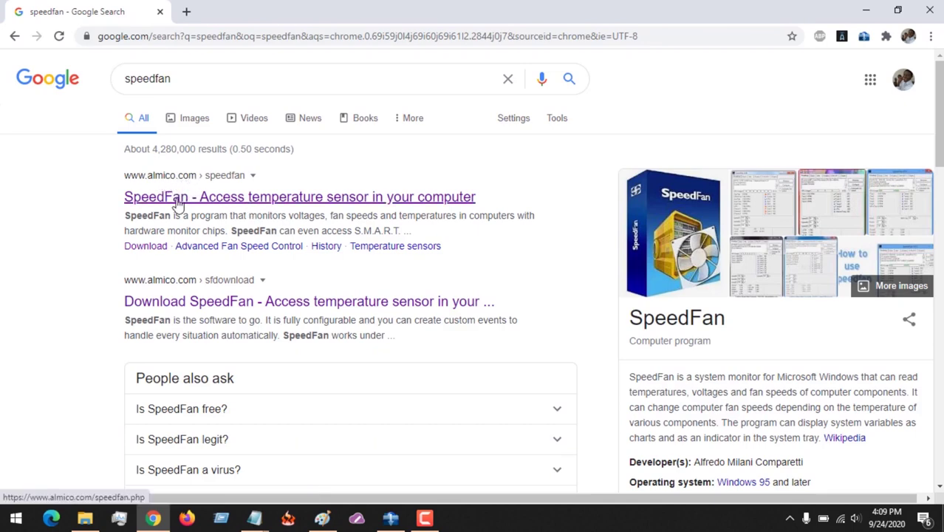
# Step: Go to almico.com's SpeedFan download page and download the SpeedFan 4.52 installer
pyautogui.click(177, 205)
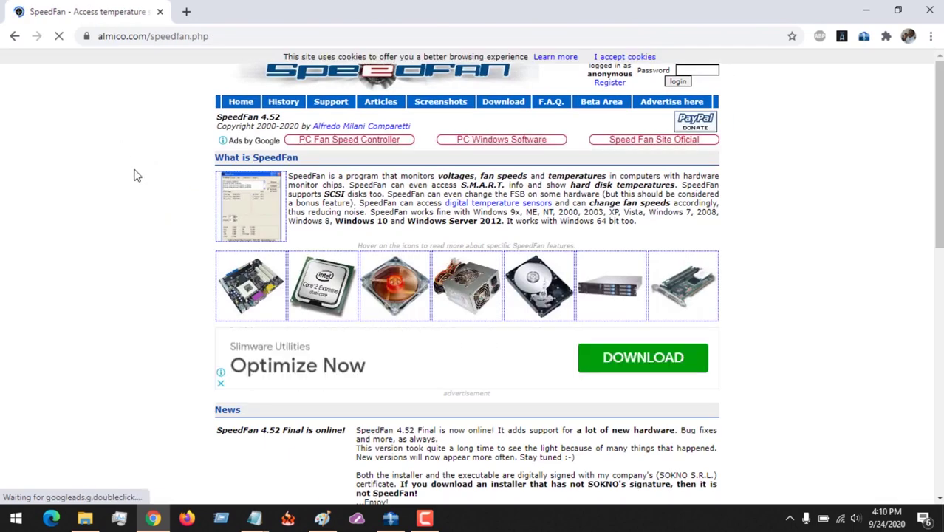
pyautogui.scroll(-1, 835, 196)
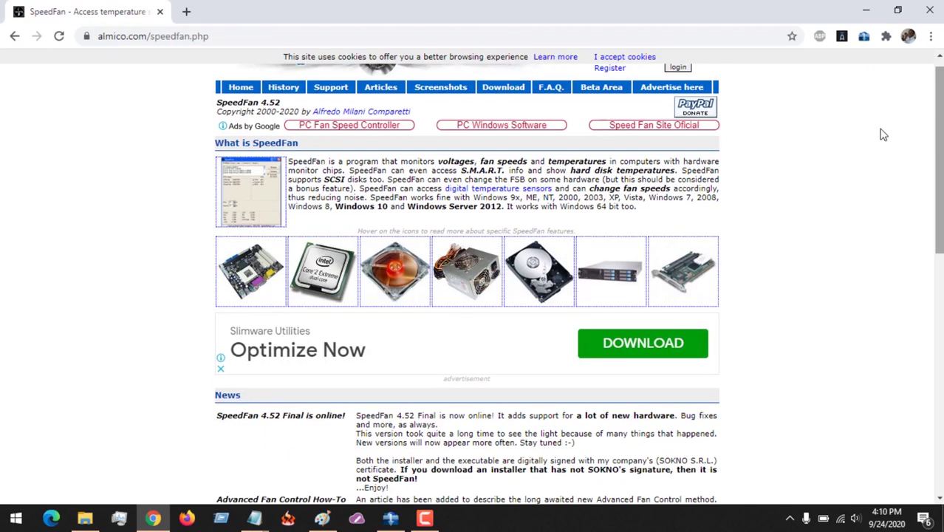
pyautogui.click(505, 88)
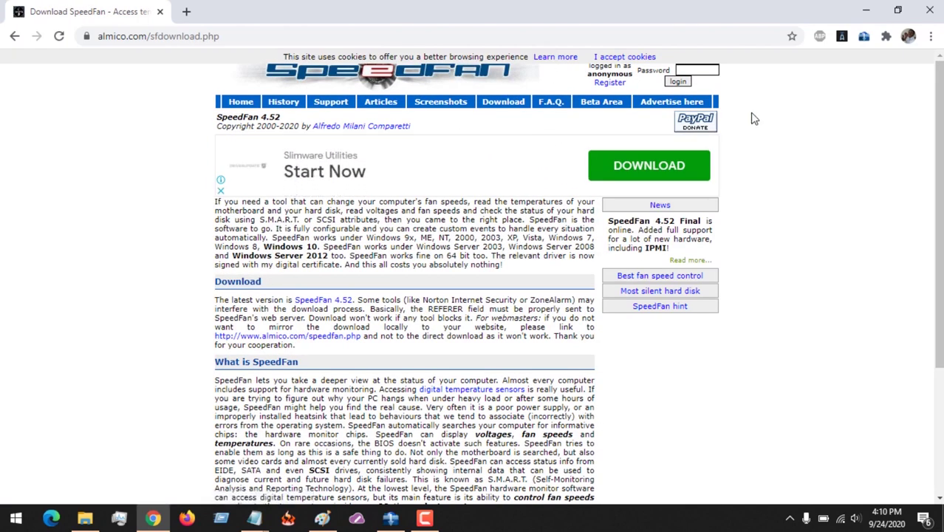
pyautogui.scroll(-1, 547, 255)
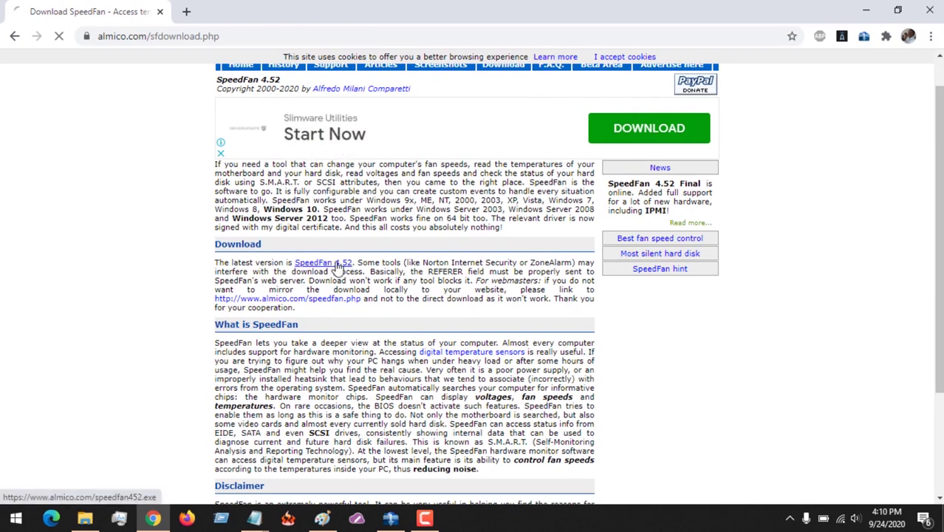
pyautogui.click(336, 266)
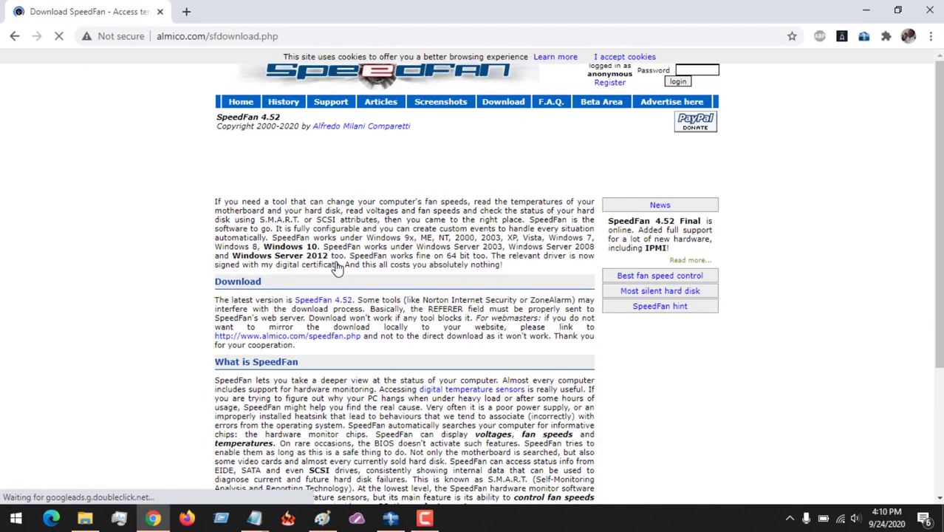
# Step: Launch the downloaded instspeedfan452.exe from the XDM download list
pyautogui.click(391, 519)
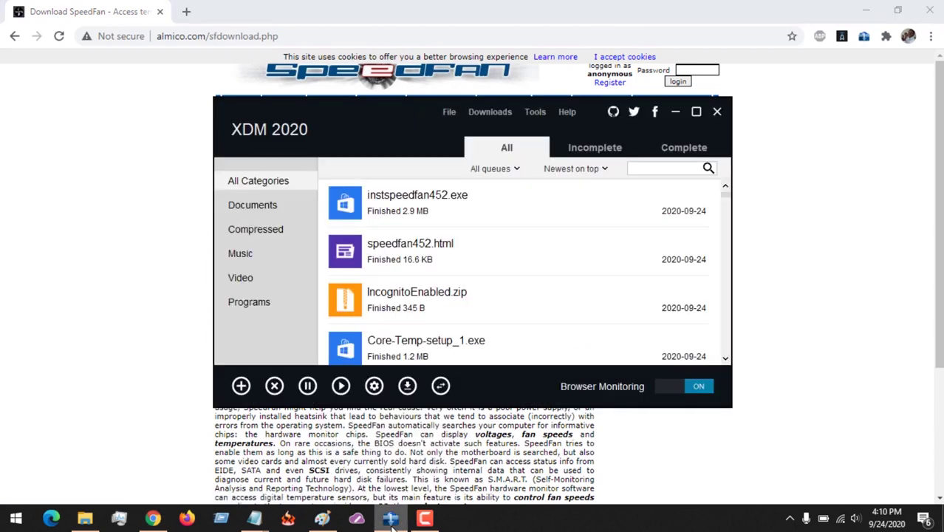
pyautogui.click(435, 217)
pyautogui.rightClick(431, 212)
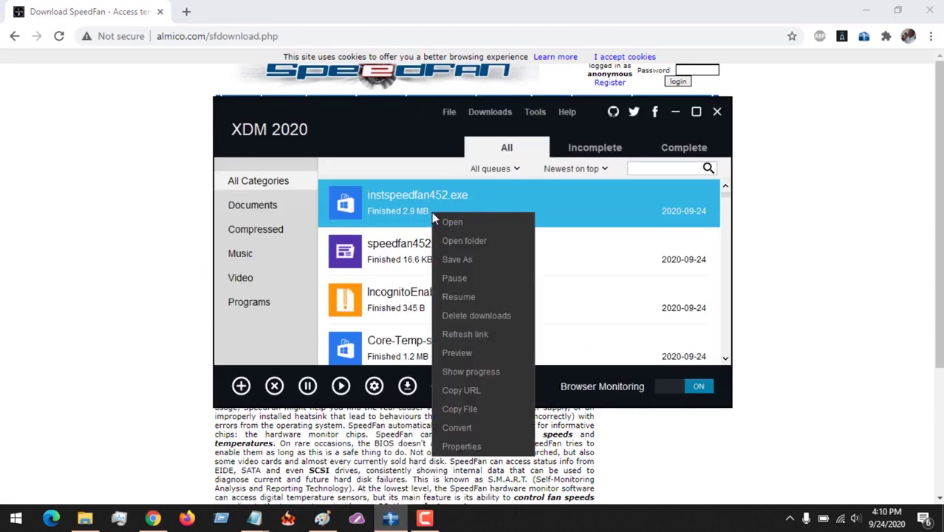
pyautogui.click(454, 227)
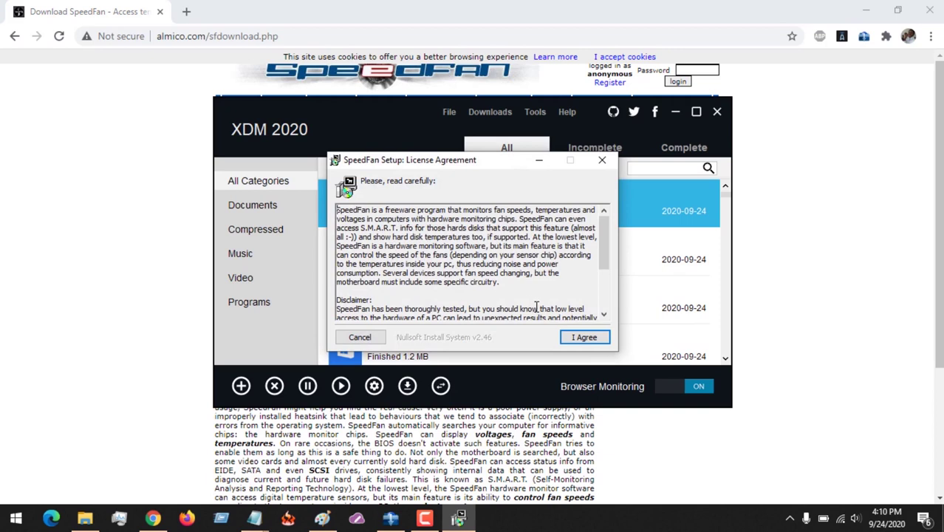
# Step: Accept the license and install SpeedFan to C:\Program Files (x86)\SpeedFan, closing XDM and setup
pyautogui.click(580, 343)
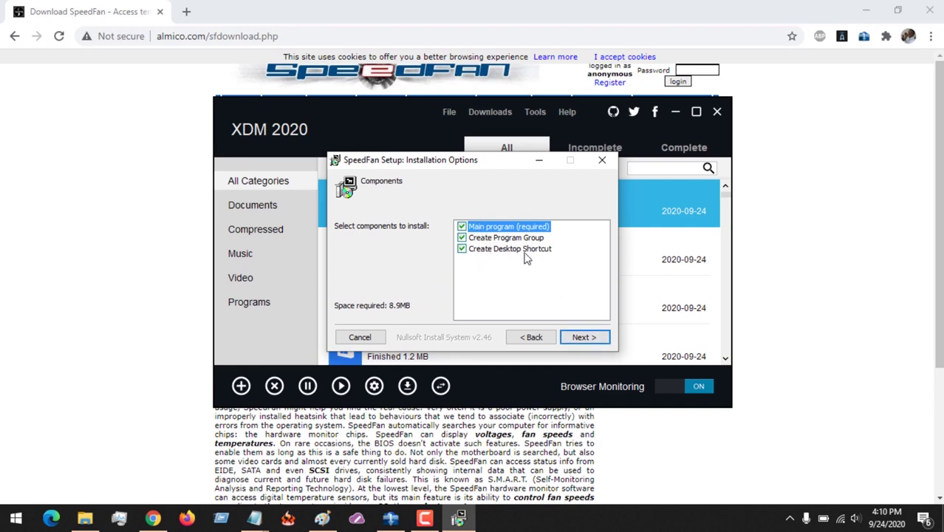
pyautogui.click(584, 339)
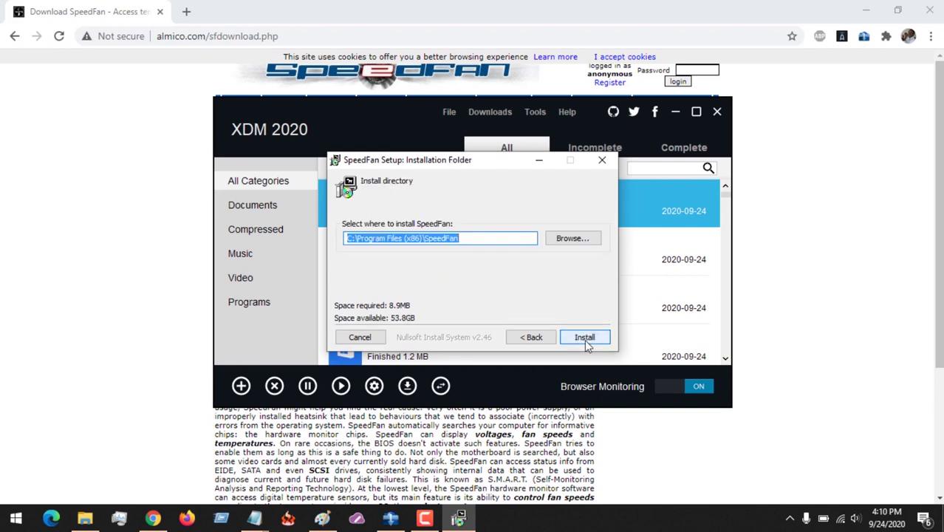
pyautogui.click(585, 339)
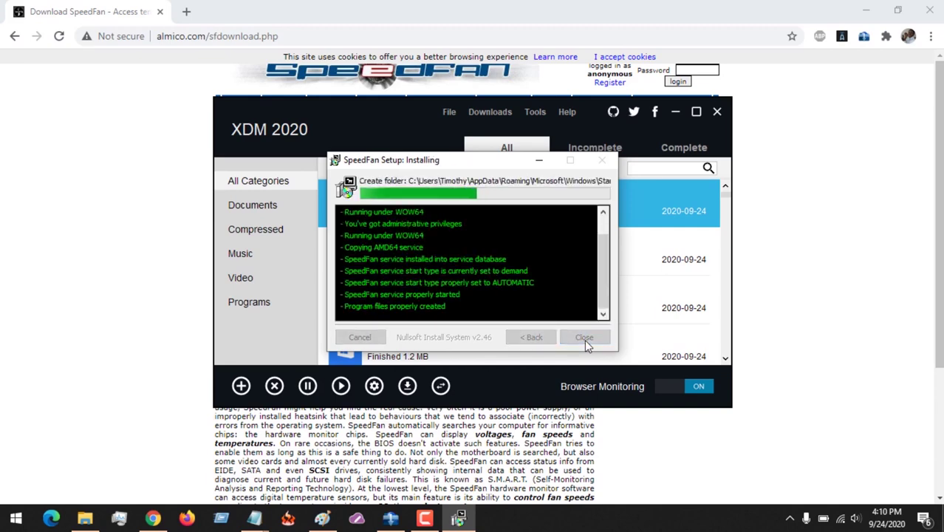
pyautogui.click(675, 112)
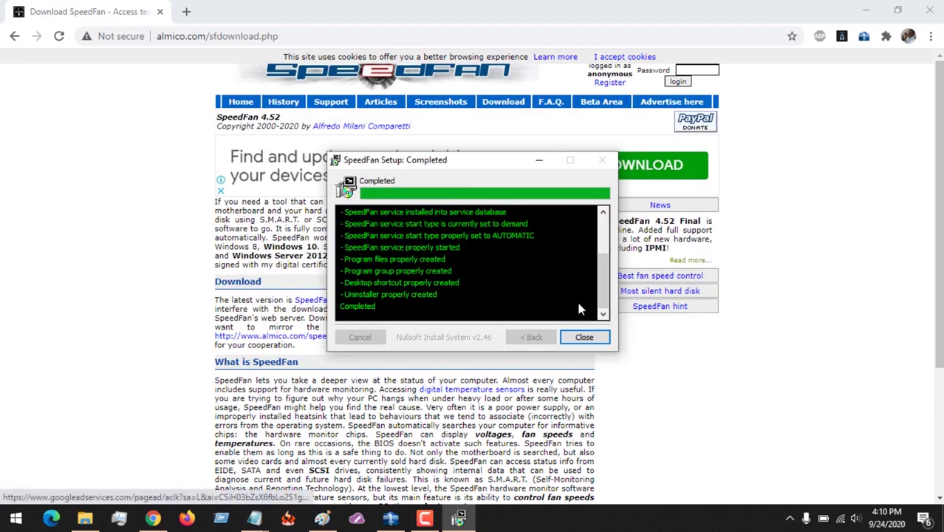
pyautogui.click(583, 336)
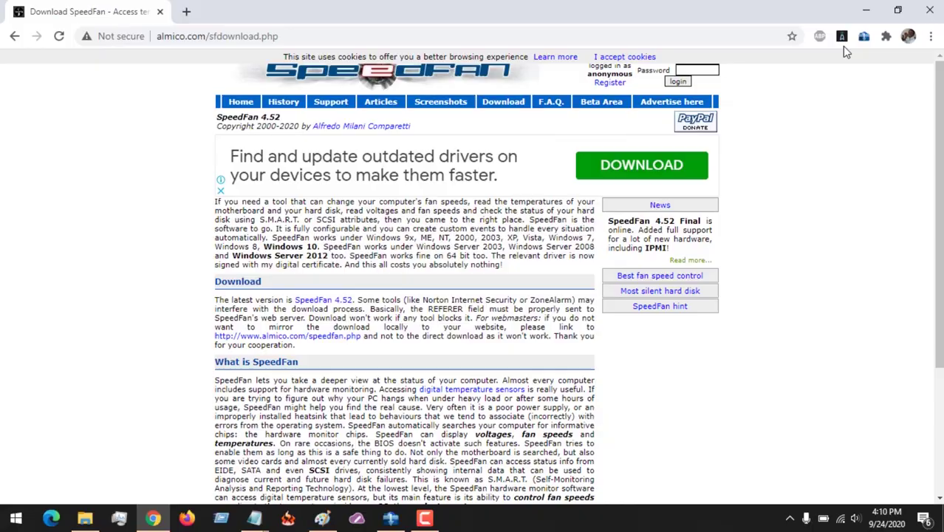
# Step: Minimize Chrome and launch SpeedFan from its desktop shortcut
pyautogui.click(867, 12)
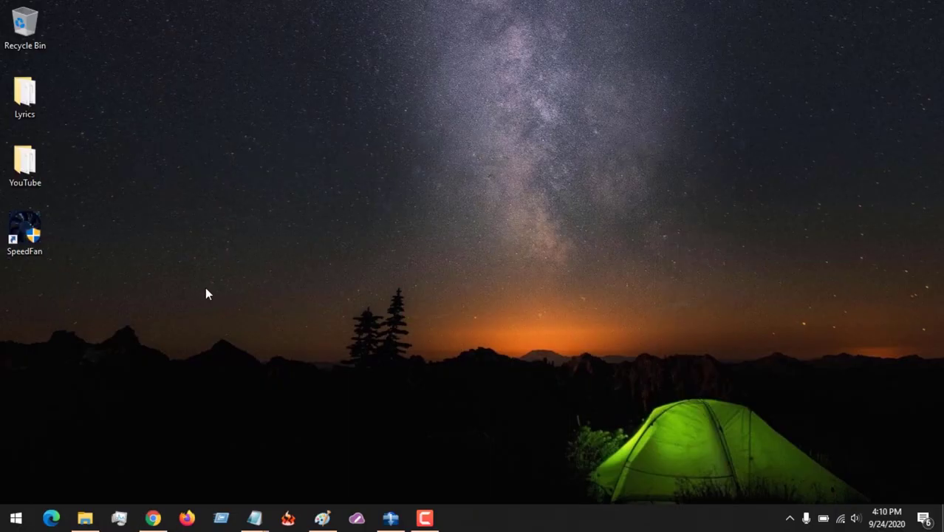
pyautogui.click(30, 235)
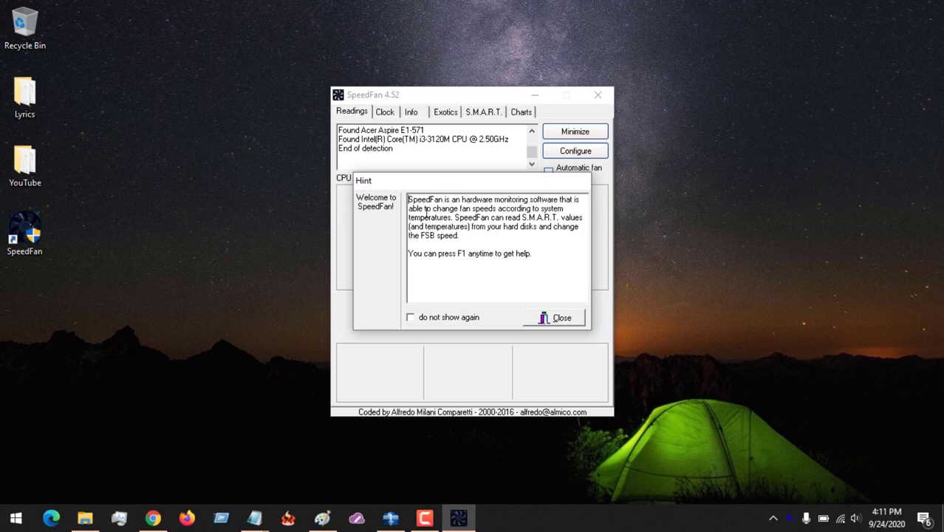
# Step: Dismiss SpeedFan's welcome hint
pyautogui.moveTo(410, 199); pyautogui.dragTo(500, 254)
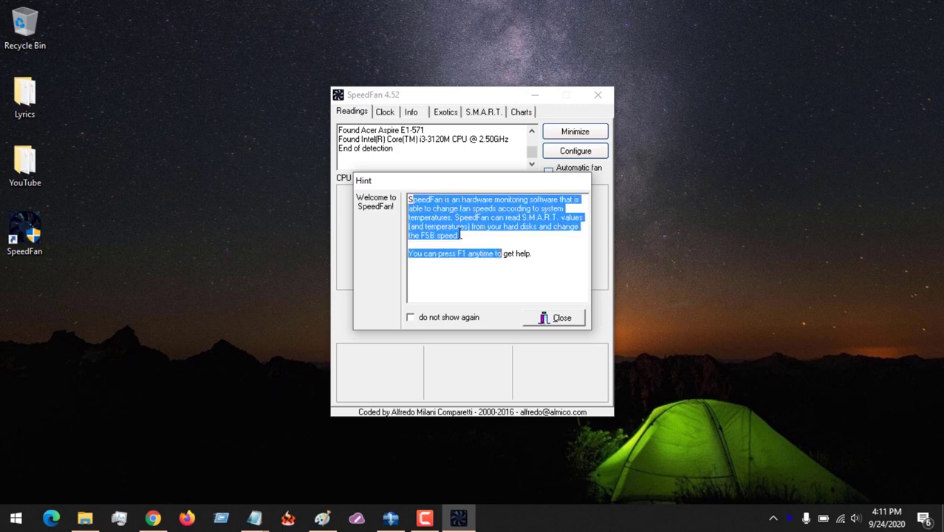
pyautogui.click(458, 234)
pyautogui.click(566, 319)
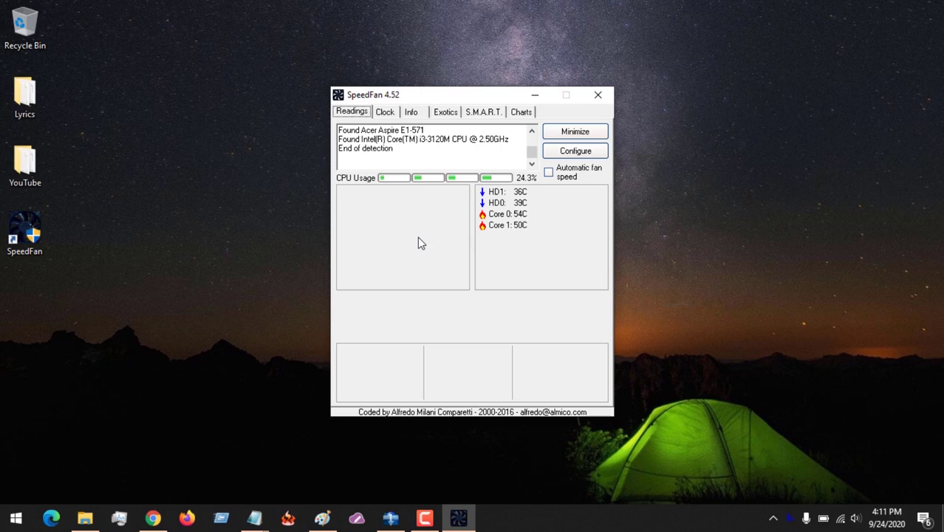
# Step: Browse the Clock, Info, Exotics, S.M.A.R.T. and Charts pages, then return to Readings
pyautogui.click(385, 113)
pyautogui.click(552, 319)
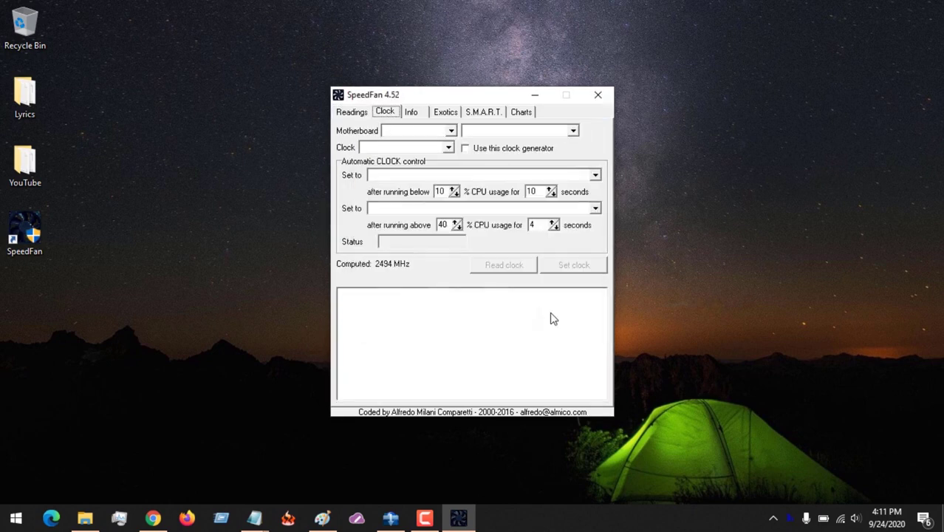
pyautogui.click(416, 112)
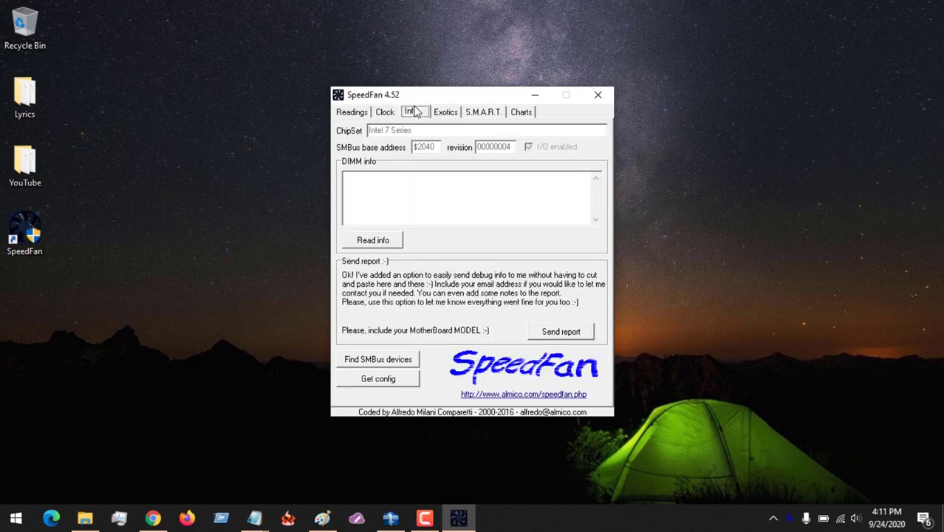
pyautogui.click(441, 114)
pyautogui.click(480, 115)
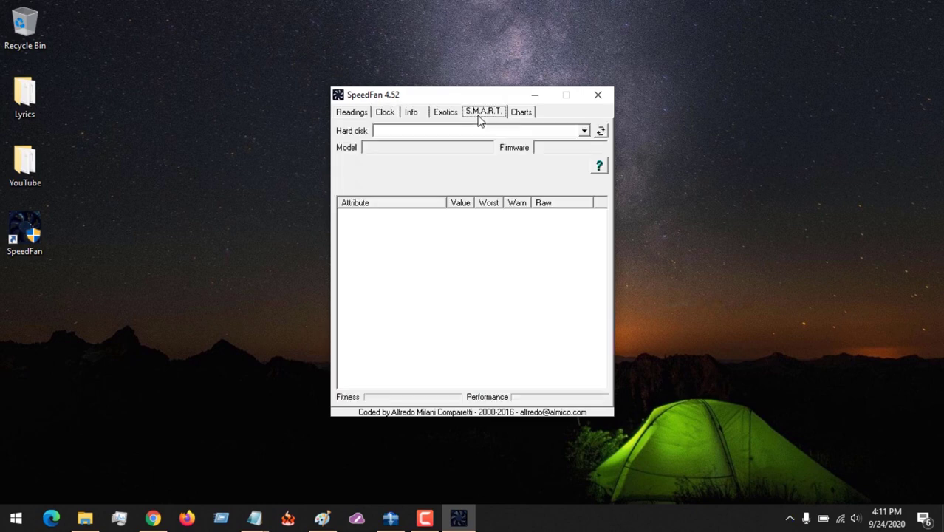
pyautogui.click(519, 114)
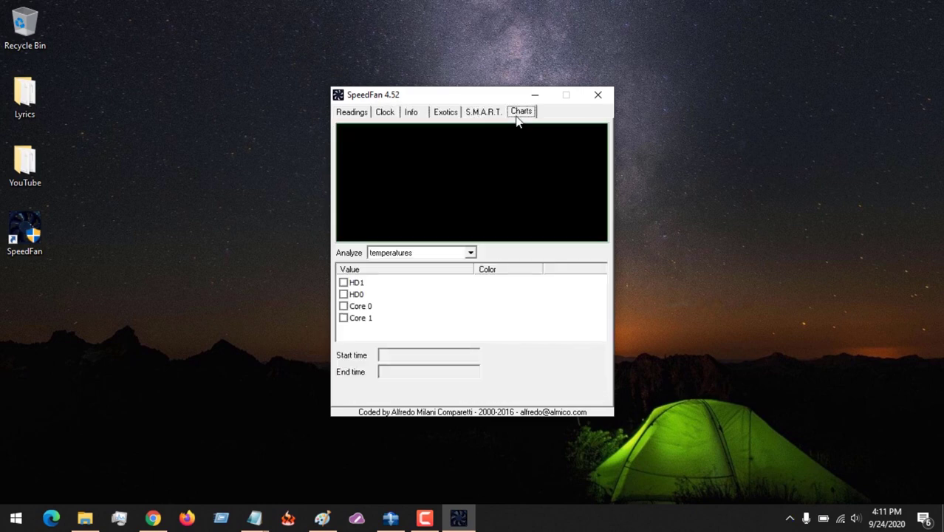
pyautogui.click(351, 113)
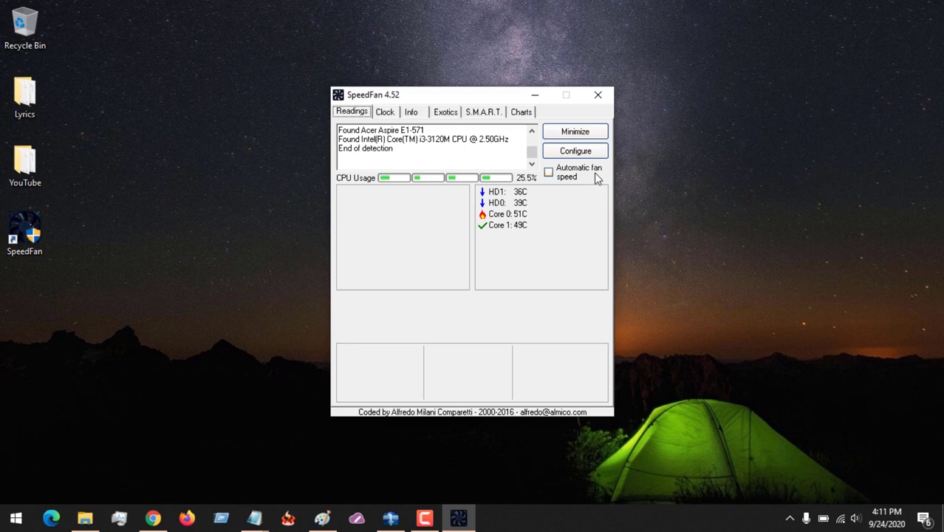
# Step: Toggle Automatic fan speed on and back off, then bring up the Configure window
pyautogui.click(548, 173)
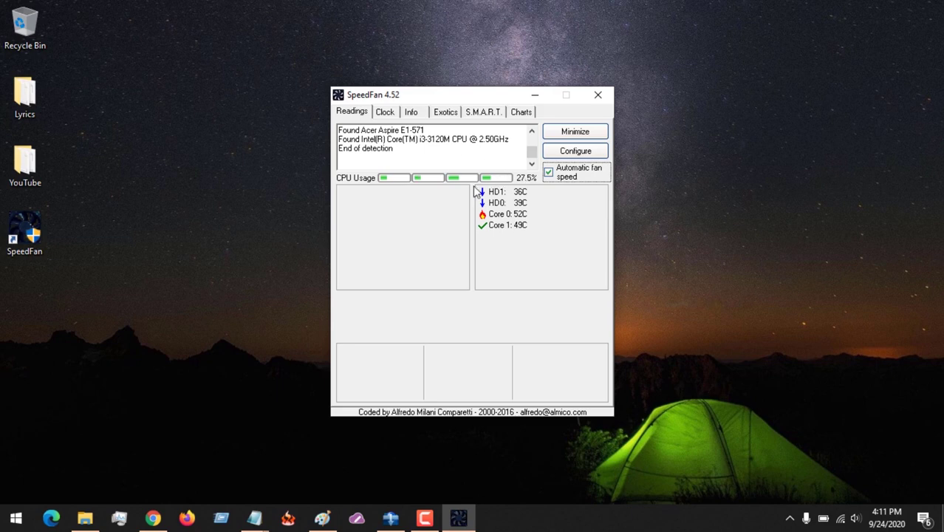
pyautogui.click(548, 173)
pyautogui.click(565, 152)
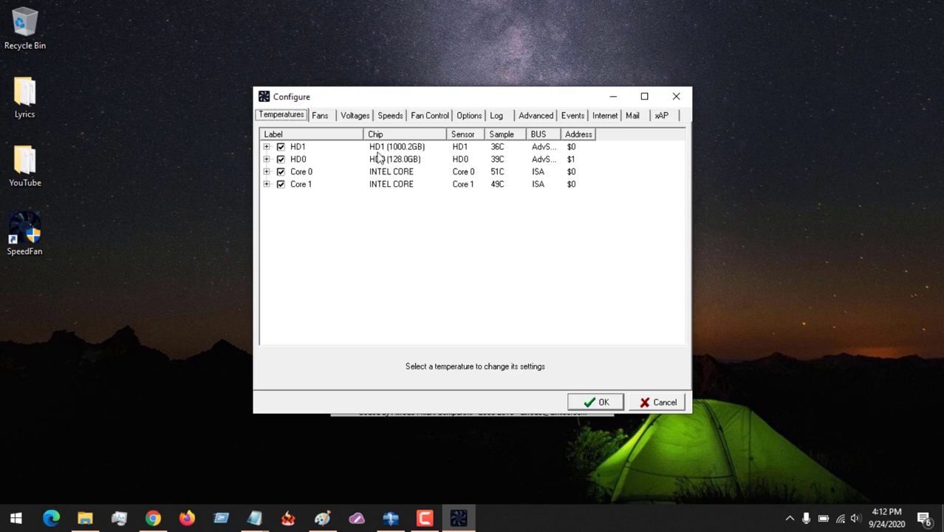
# Step: Tick Advanced fan control on Configure's Fans > Fan Control page
pyautogui.click(323, 116)
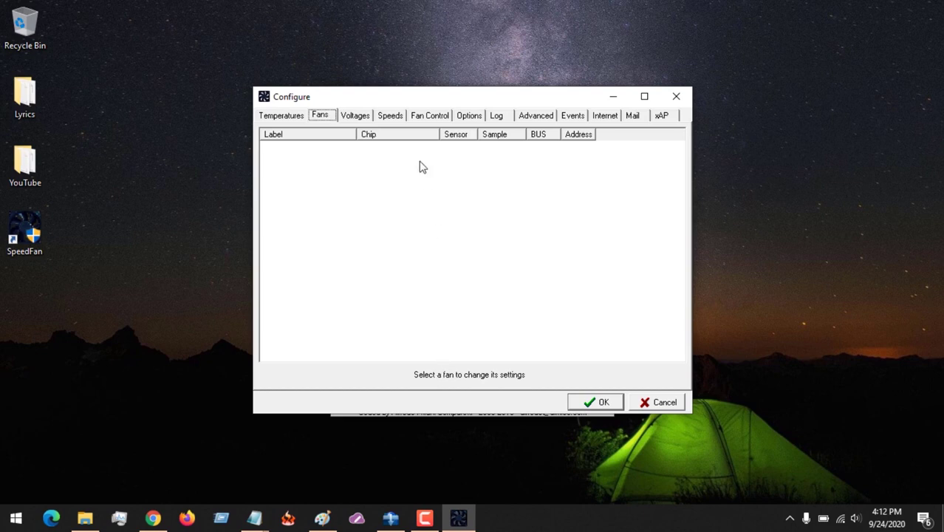
pyautogui.click(423, 118)
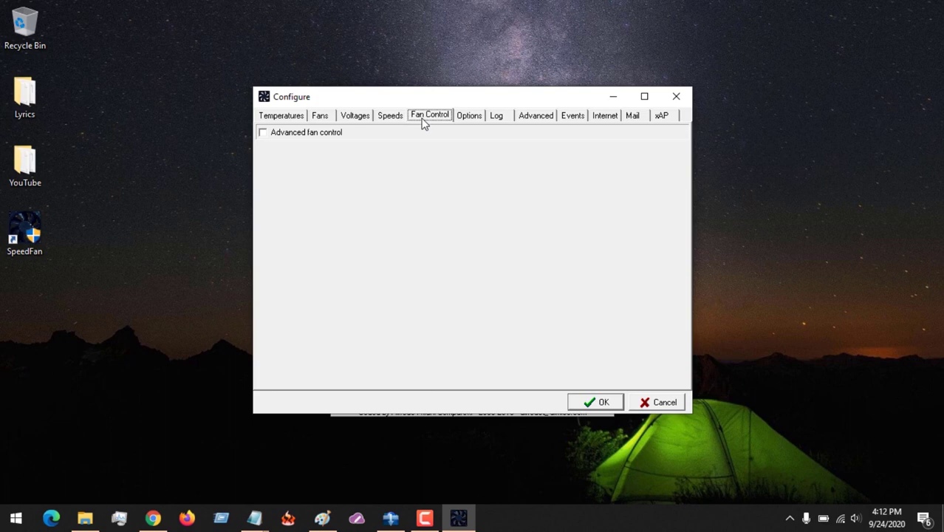
pyautogui.click(262, 132)
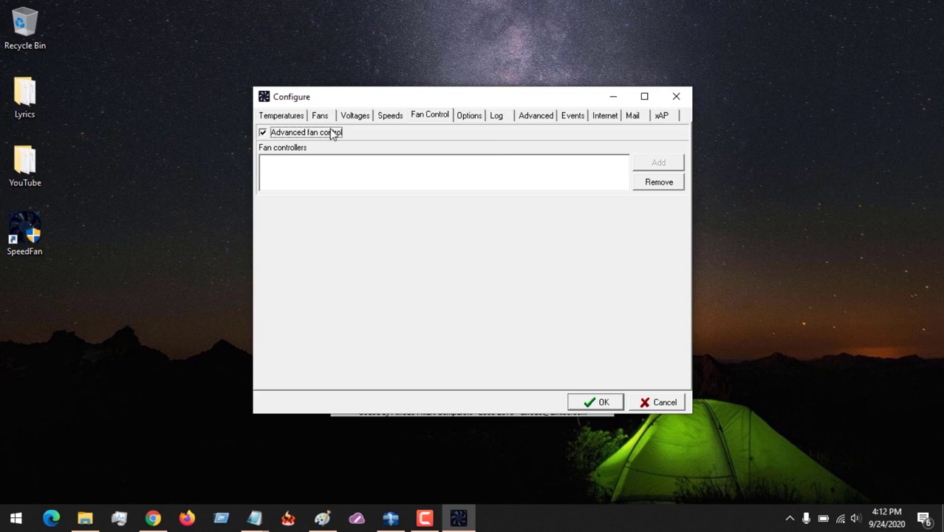
# Step: Look over the Temperatures, Options and Fan Control pages, then save the configuration with OK
pyautogui.click(279, 117)
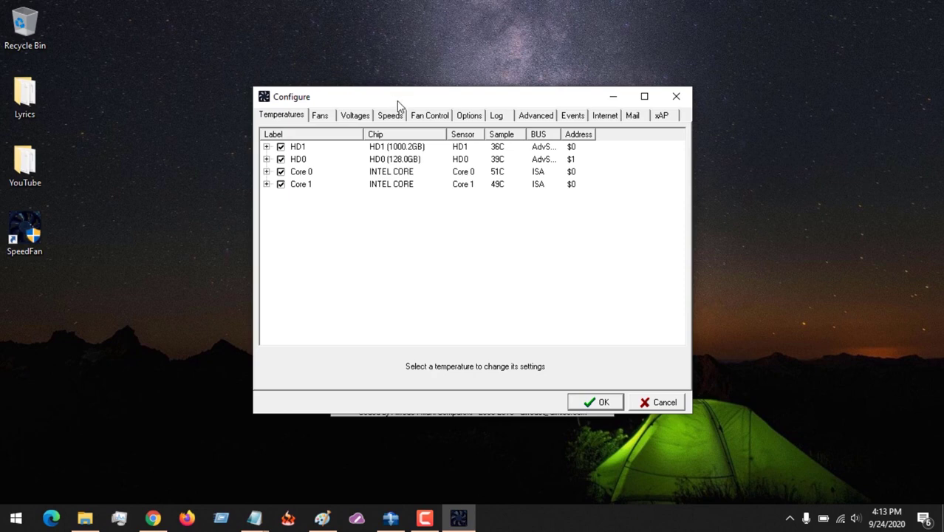
pyautogui.click(460, 118)
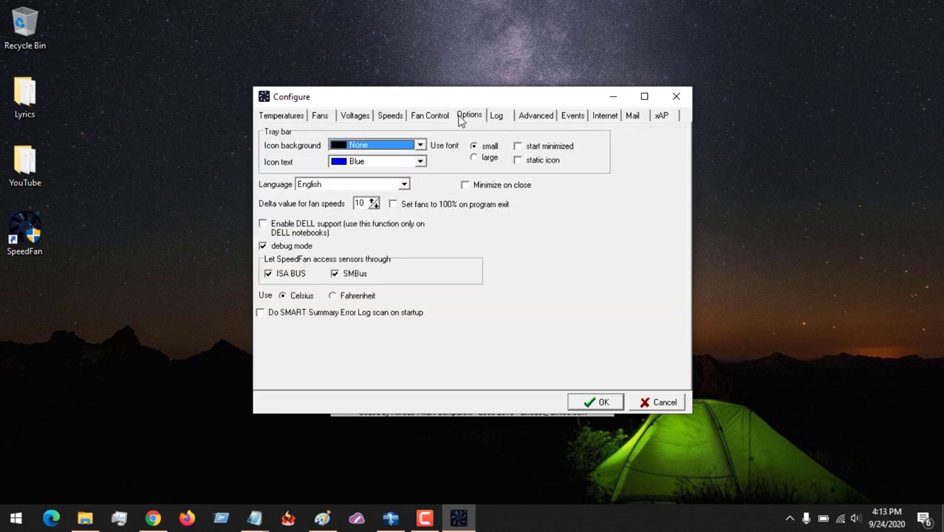
pyautogui.click(422, 122)
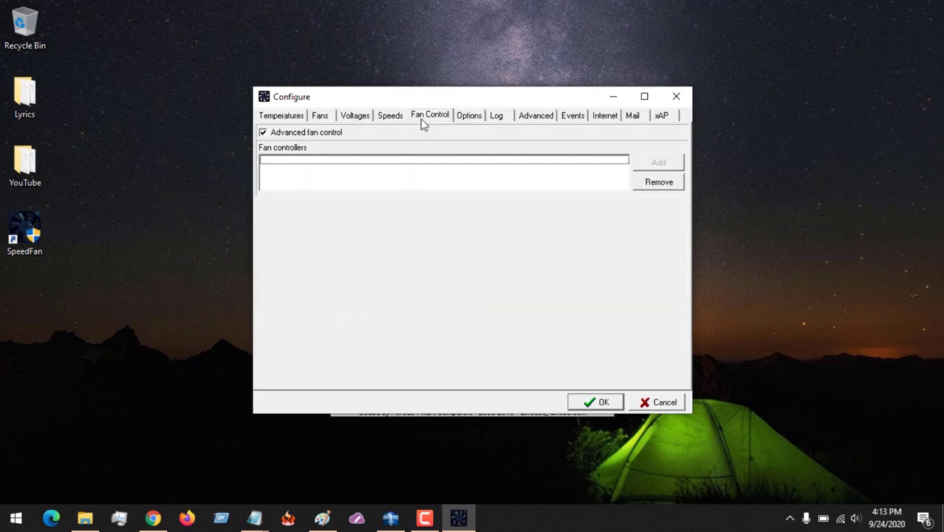
pyautogui.click(425, 121)
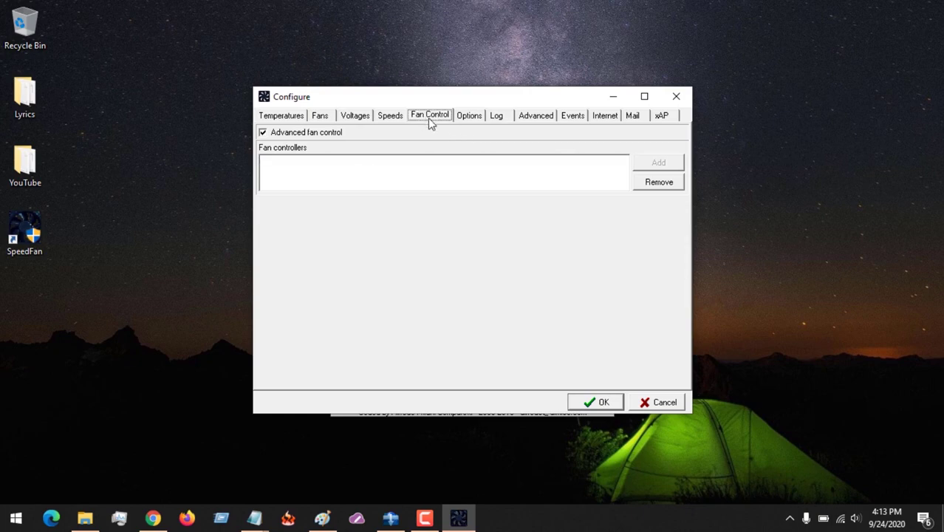
pyautogui.click(591, 399)
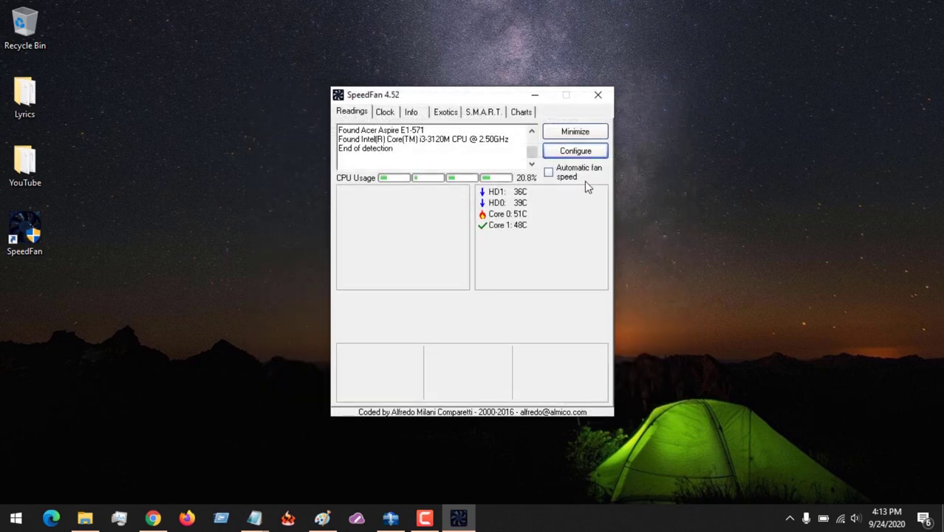
# Step: Reopen Configure, confirm Advanced fan control is still on, and view the empty Speeds list
pyautogui.click(573, 152)
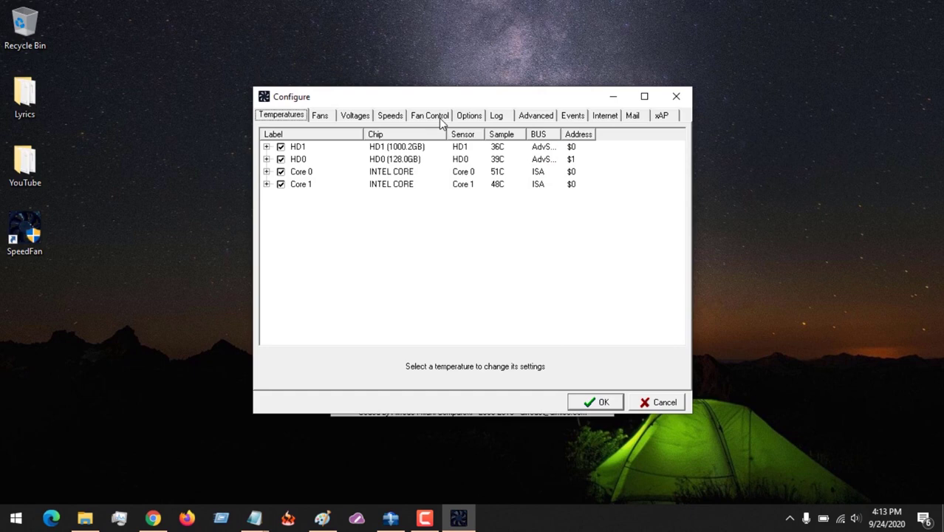
pyautogui.click(423, 121)
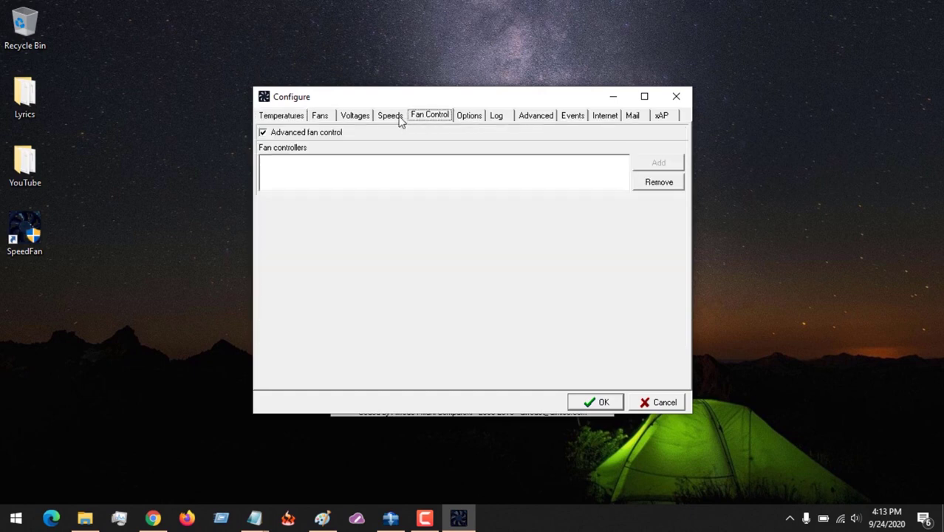
pyautogui.click(395, 120)
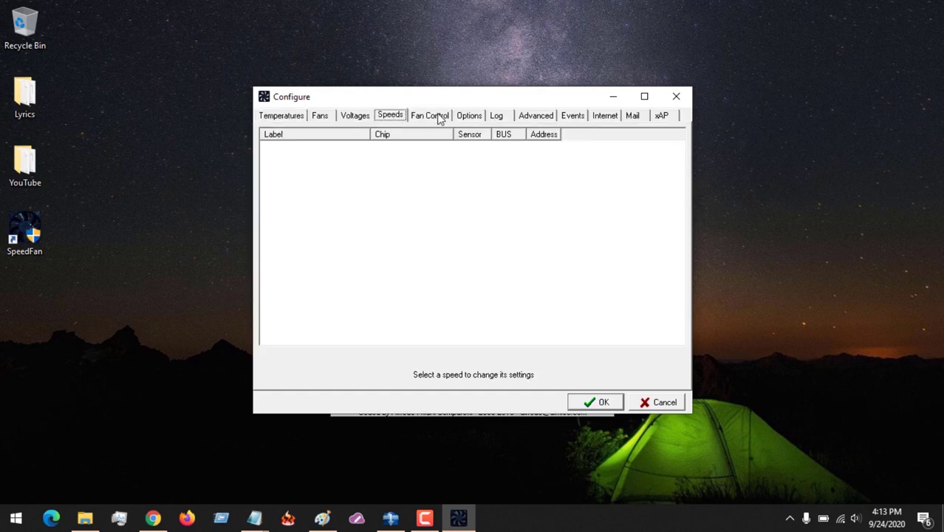